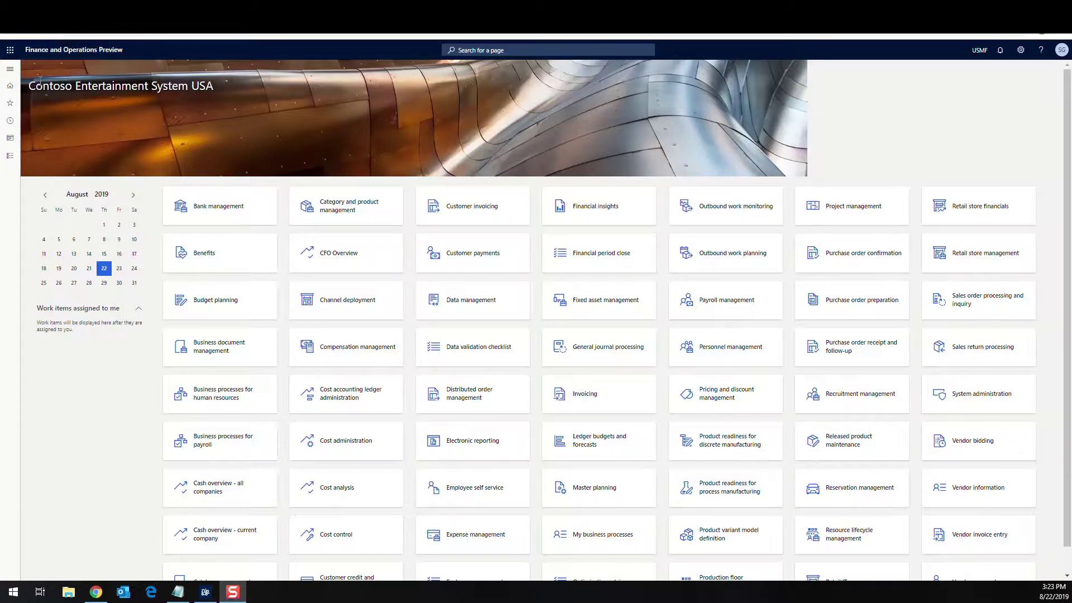
# - Go to Warehouse management > Setup > Cycle counting > Cycle count thresholds
pyautogui.click(10, 70)
pyautogui.scroll(-4, 12, 383)
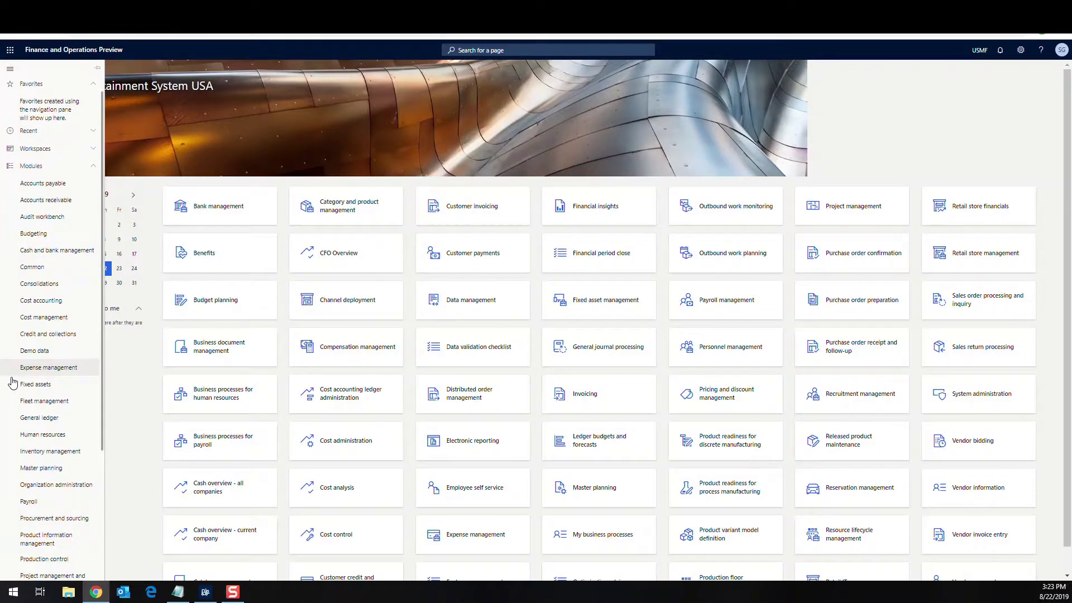
pyautogui.click(53, 573)
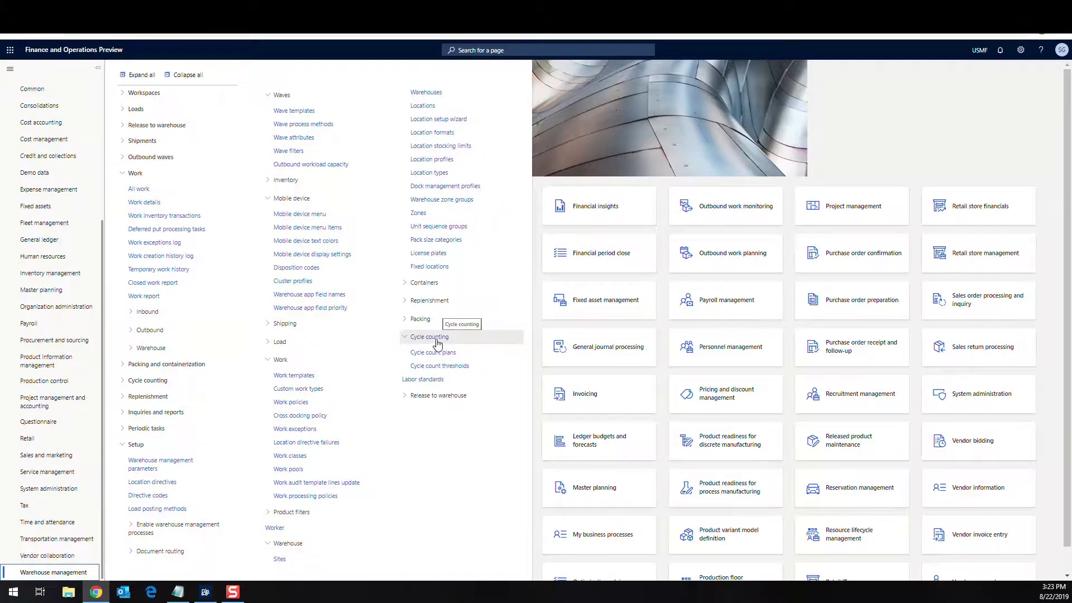
pyautogui.click(461, 373)
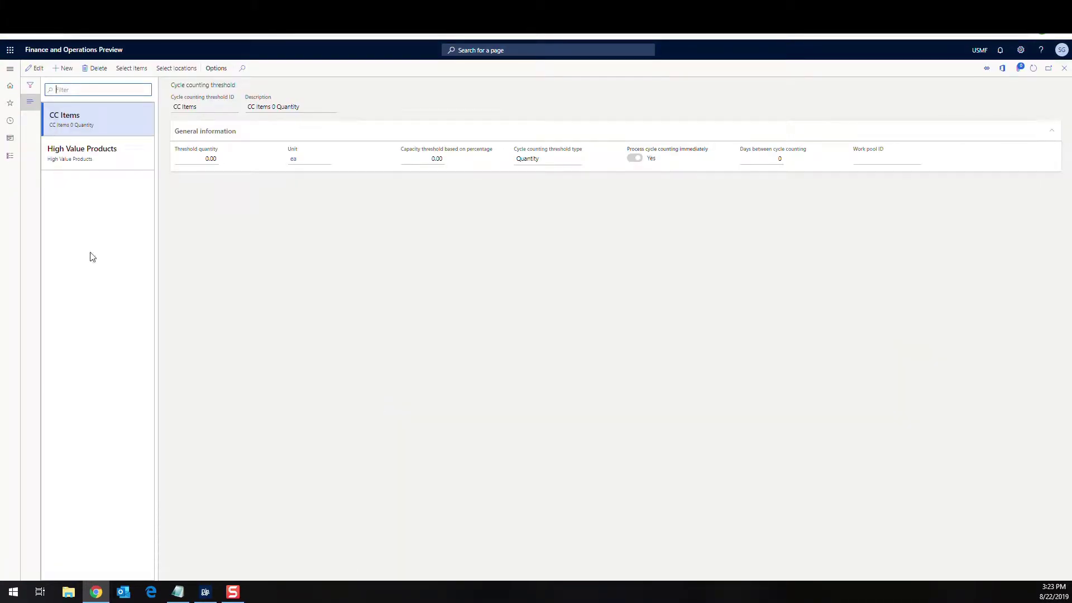
pyautogui.click(105, 118)
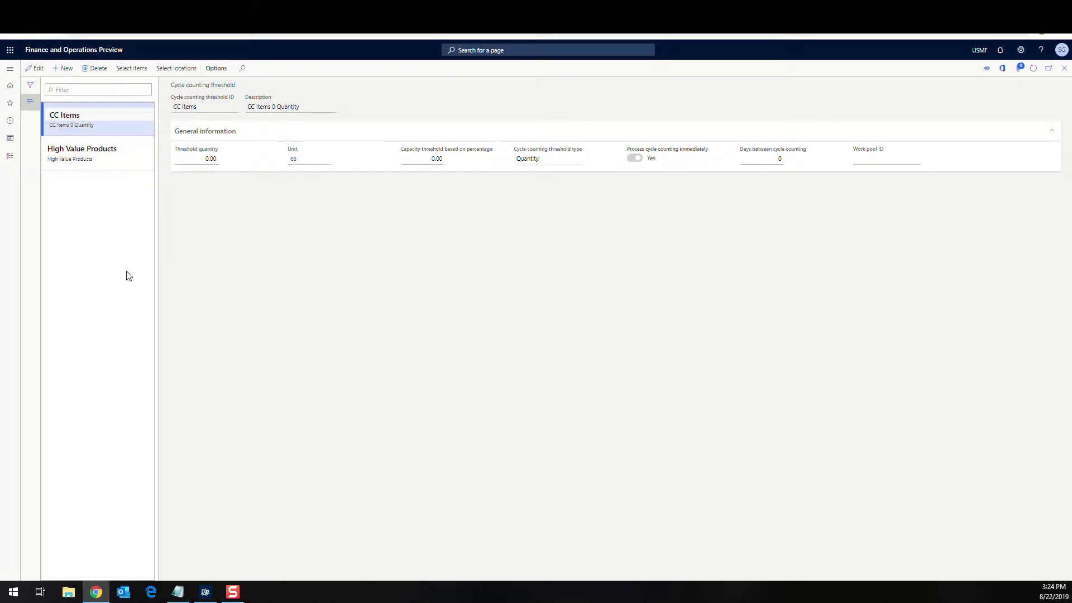
pyautogui.click(137, 75)
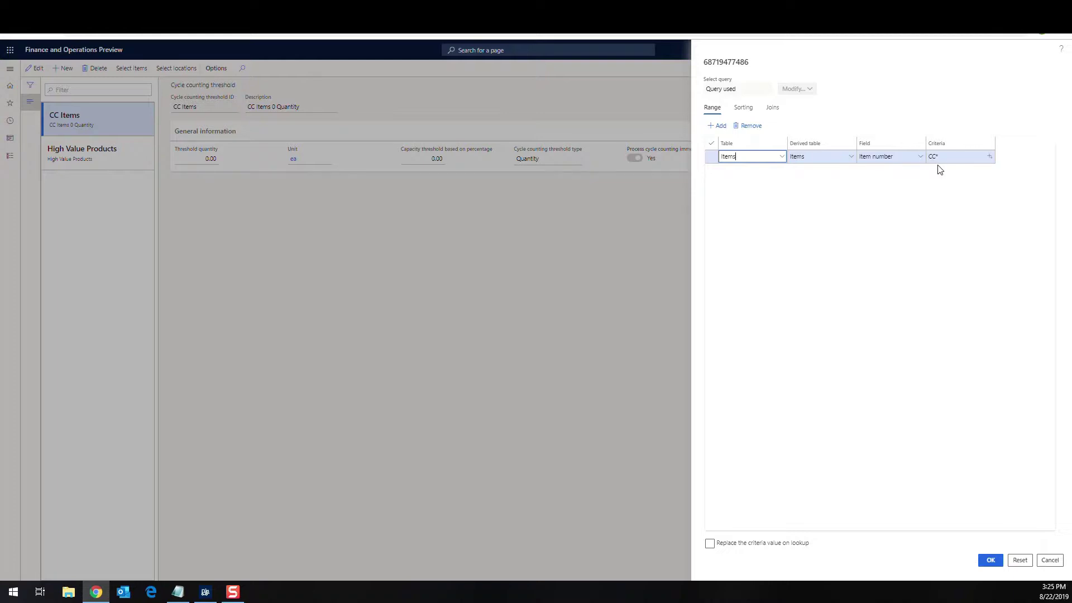
pyautogui.click(1051, 560)
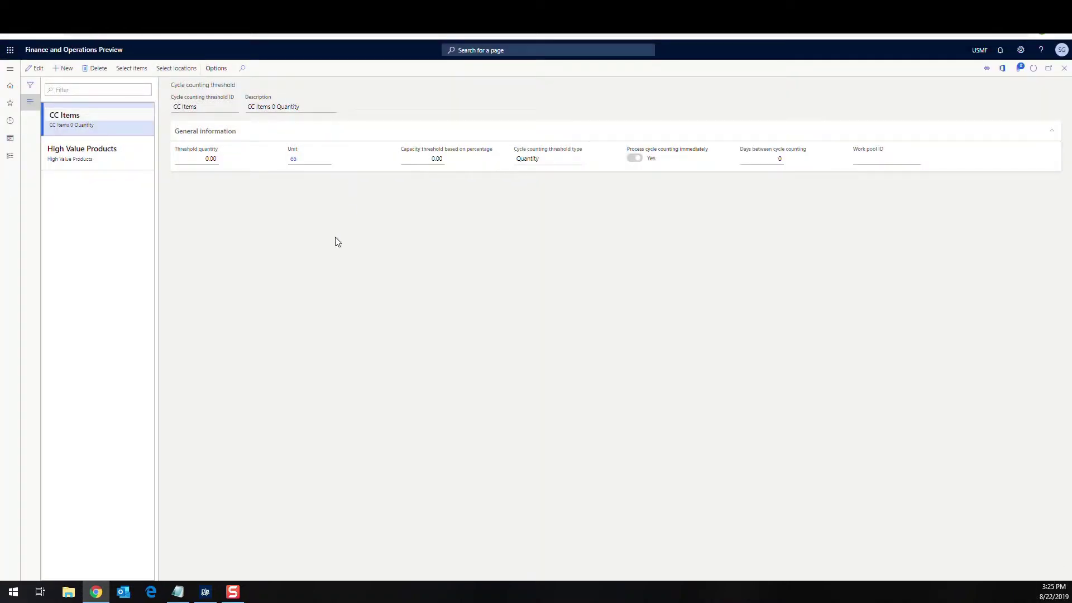
# - Open Select locations to review which locations the threshold covers
pyautogui.click(176, 69)
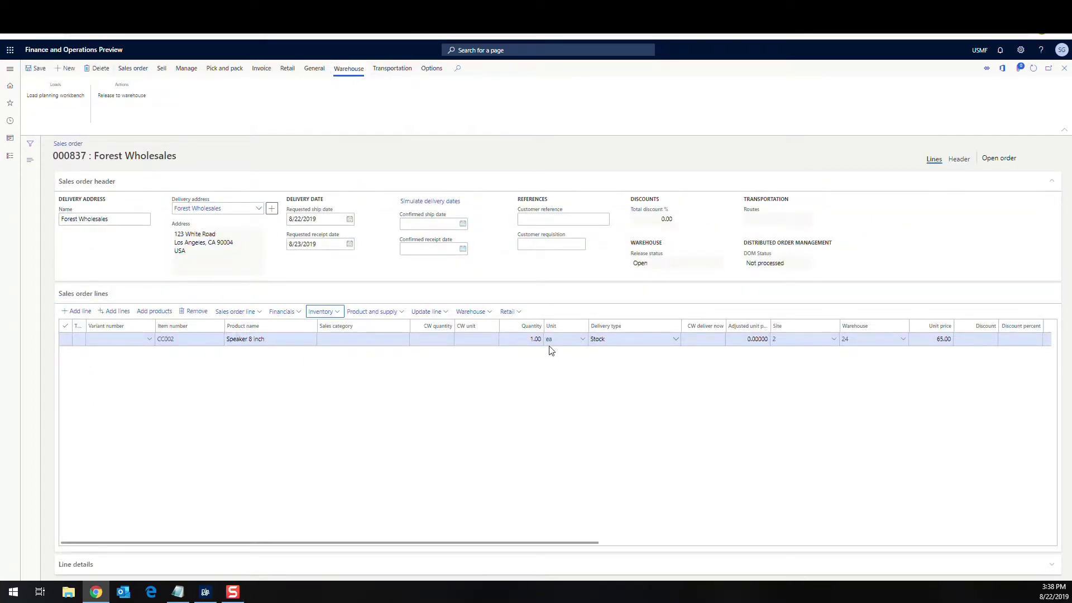
# - Check the CC002 line's inventory reservation, then release the sales order to the warehouse
pyautogui.click(336, 316)
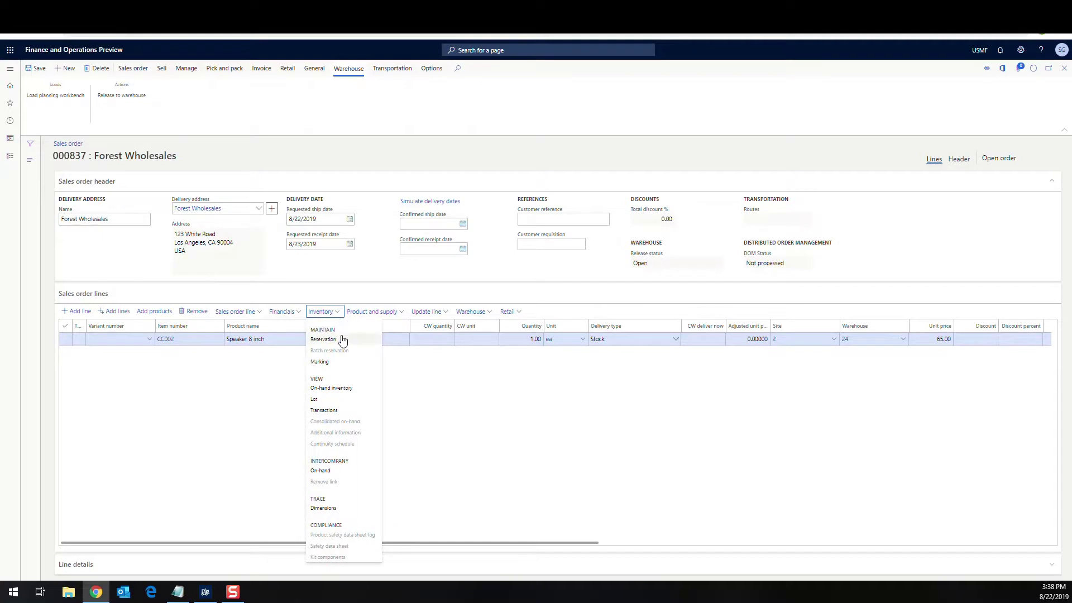
pyautogui.click(338, 342)
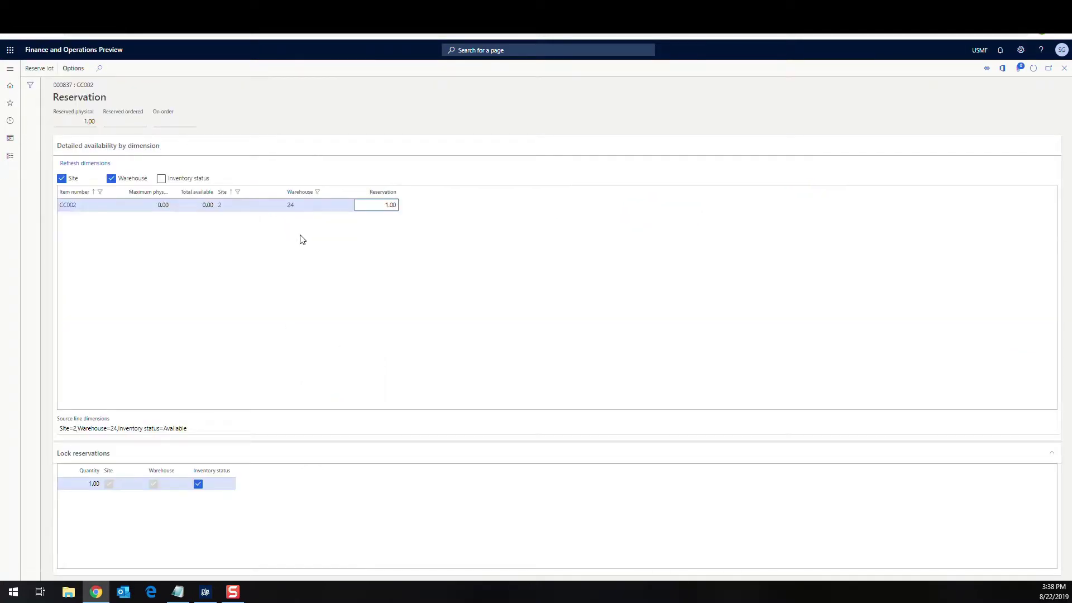
pyautogui.click(1064, 68)
pyautogui.click(131, 97)
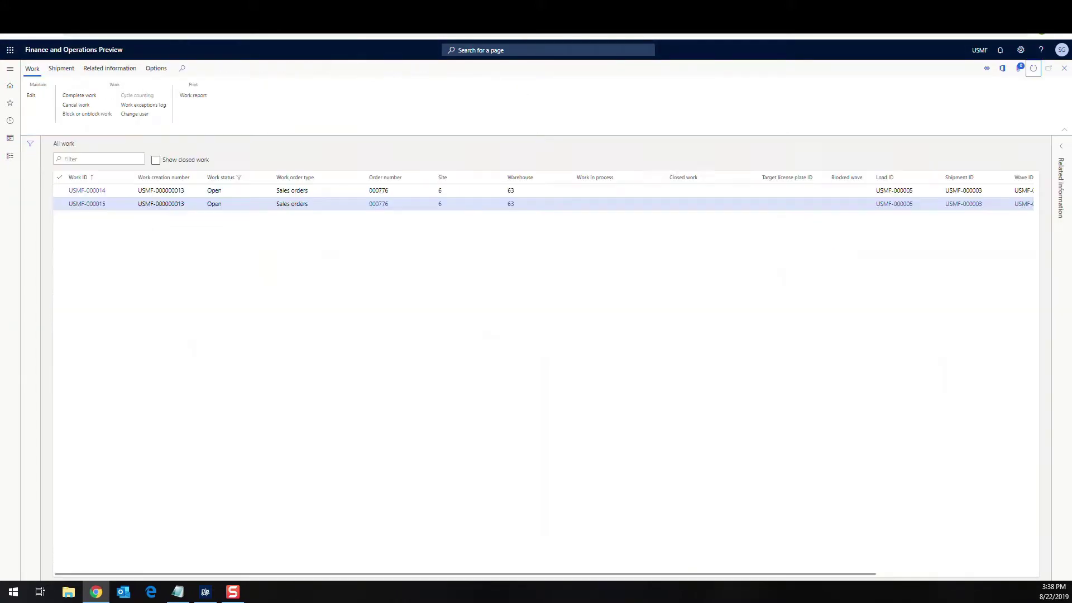
# - Refresh All work and review the pick and put lines of the new CC002 work
pyautogui.click(1034, 68)
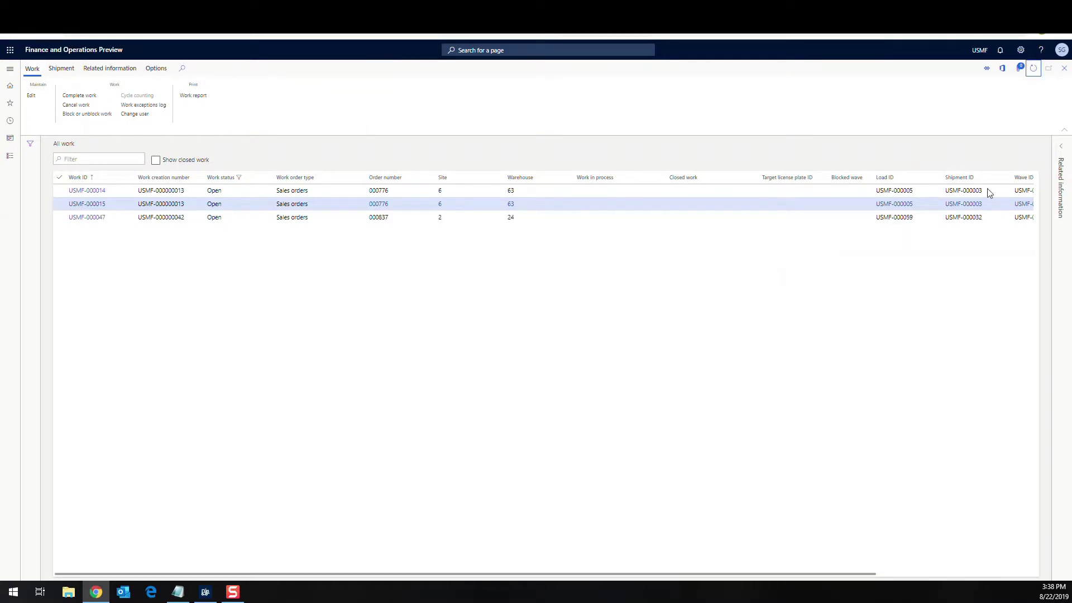
pyautogui.click(108, 219)
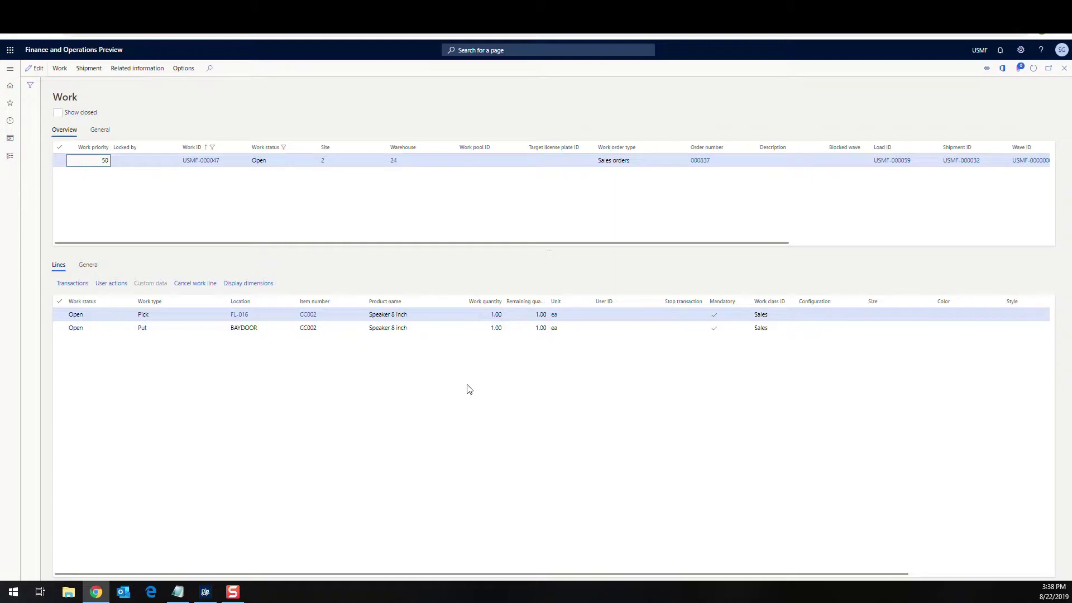
pyautogui.click(1064, 71)
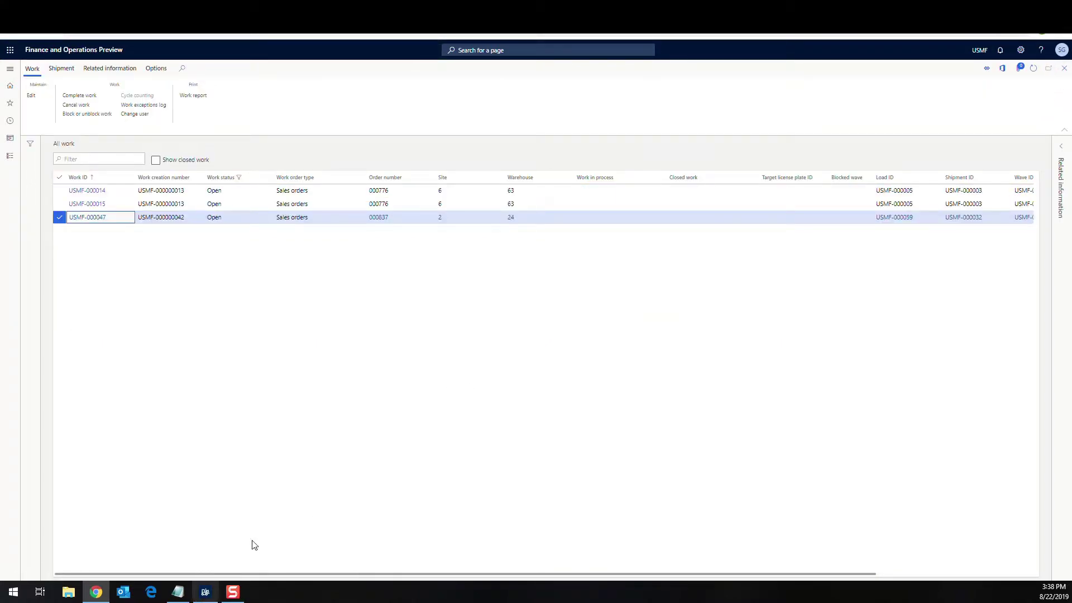
# - Copy the new work's Work ID for use in the Warehousing app
pyautogui.moveTo(110, 217); pyautogui.dragTo(63, 221)
pyautogui.hotkey('ctrl', 'c')
pyautogui.rightClick(89, 218)
pyautogui.click(115, 222)
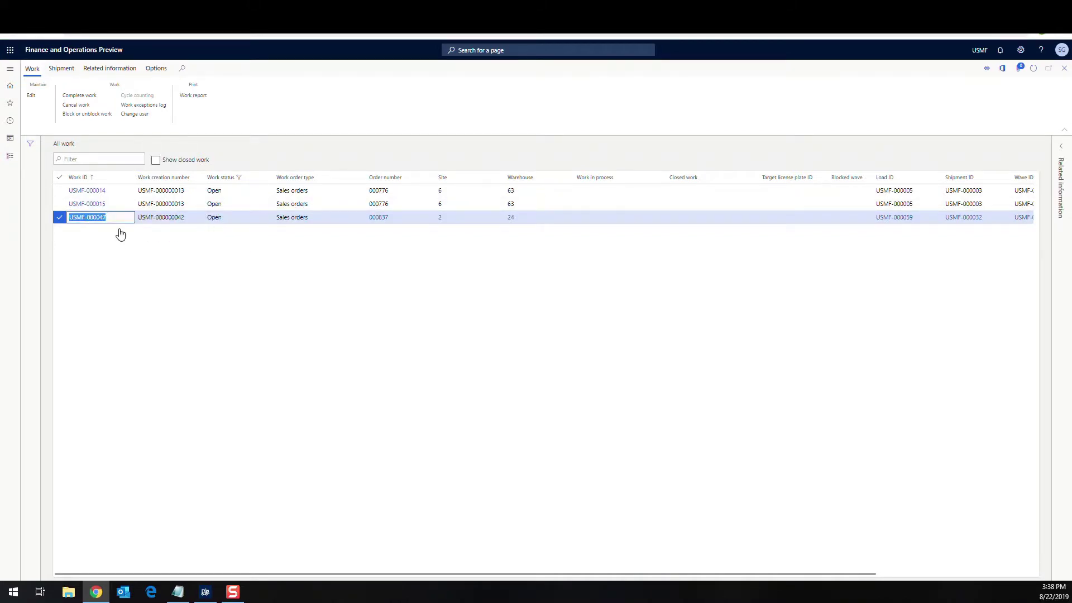
pyautogui.click(205, 592)
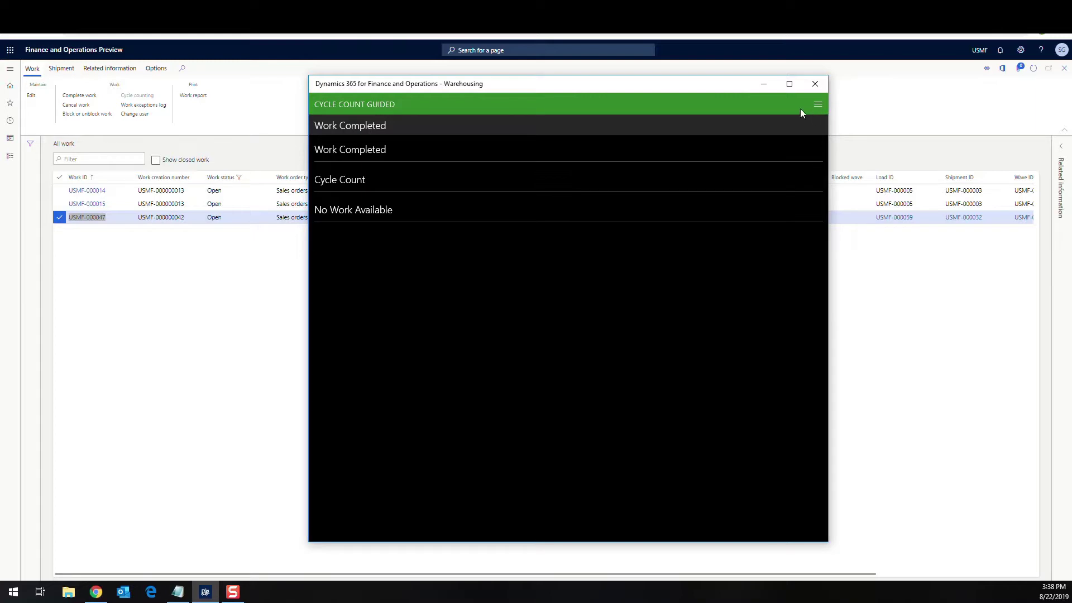
# - Cancel the guided cycle count and start Sales Picking from the Outbound menu
pyautogui.click(816, 106)
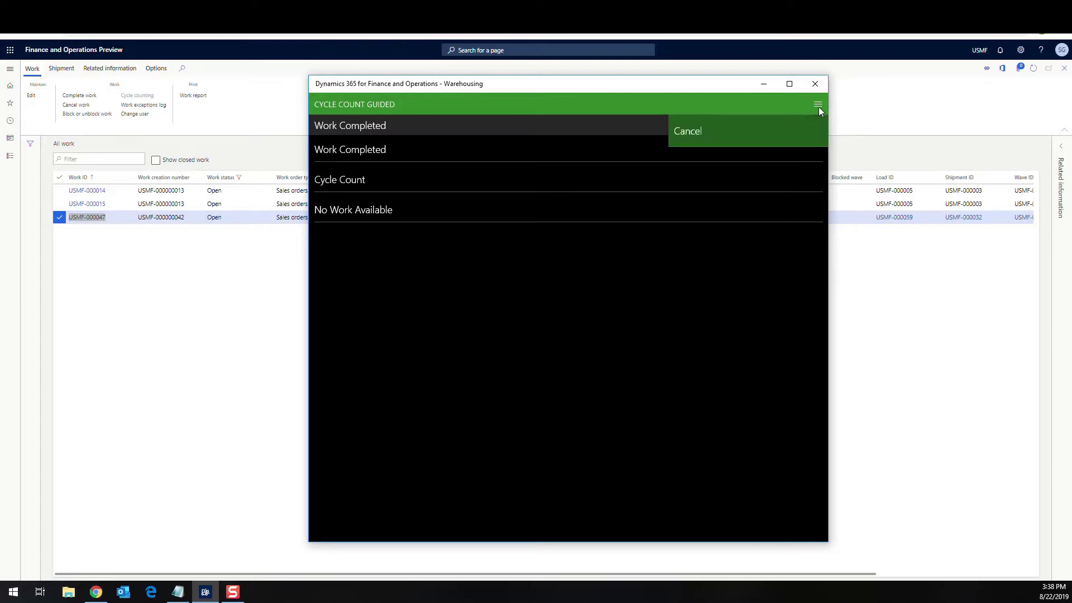
pyautogui.click(736, 133)
pyautogui.click(366, 368)
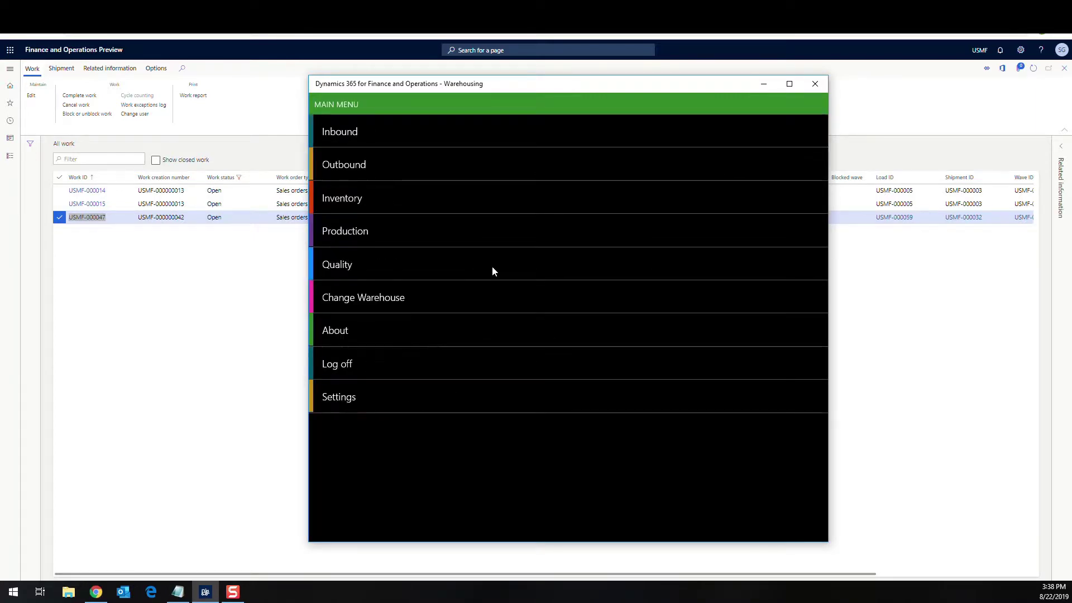
pyautogui.click(354, 168)
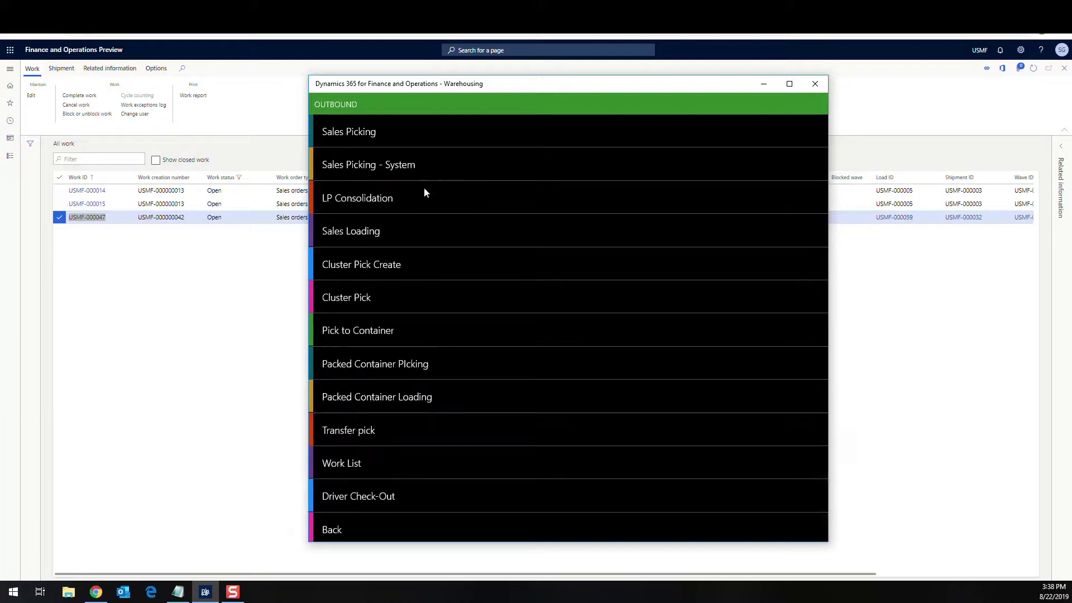
pyautogui.click(354, 136)
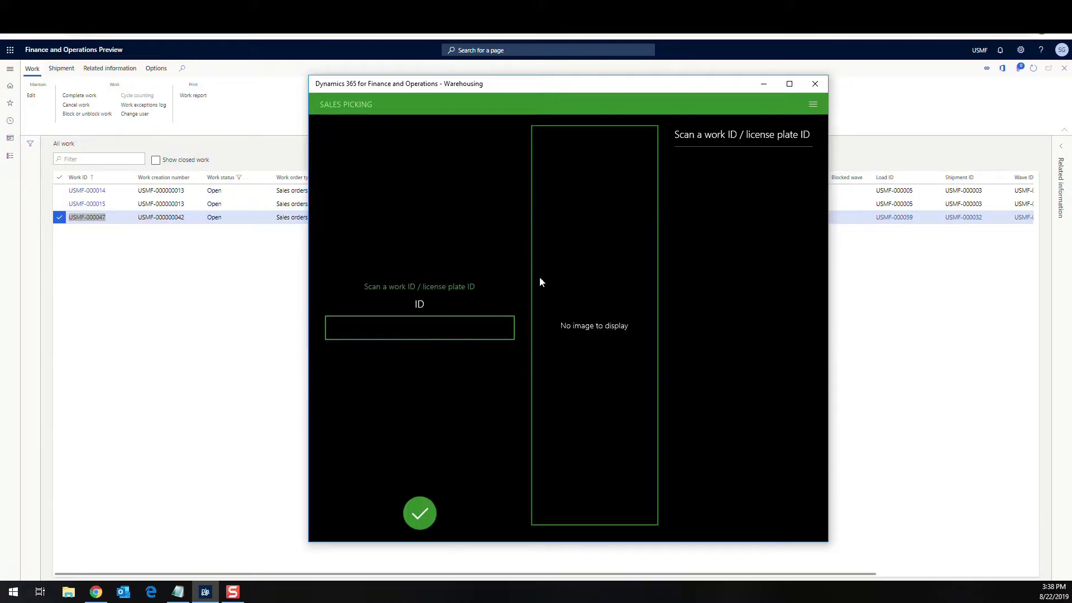
# - Paste the copied work ID into Sales Picking to begin the CC002 pick
pyautogui.click(389, 328)
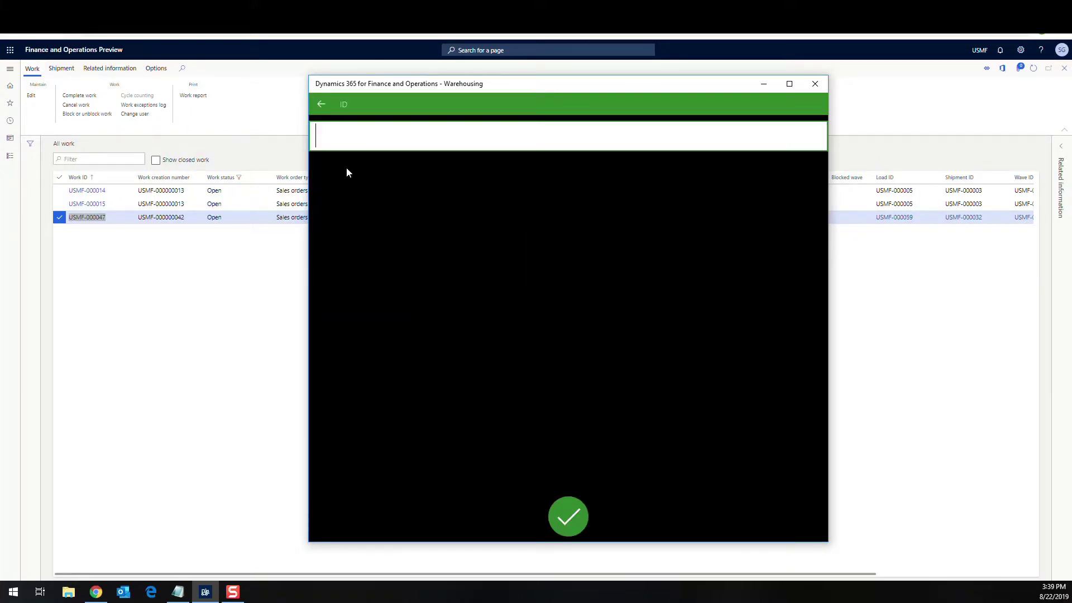
pyautogui.rightClick(343, 136)
pyautogui.click(337, 121)
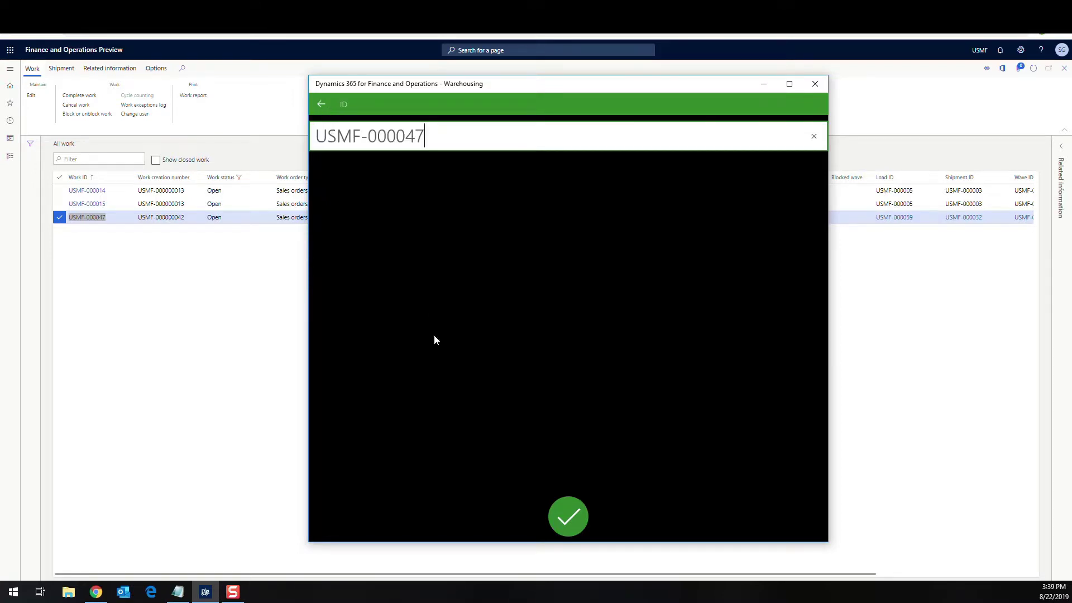
pyautogui.click(582, 530)
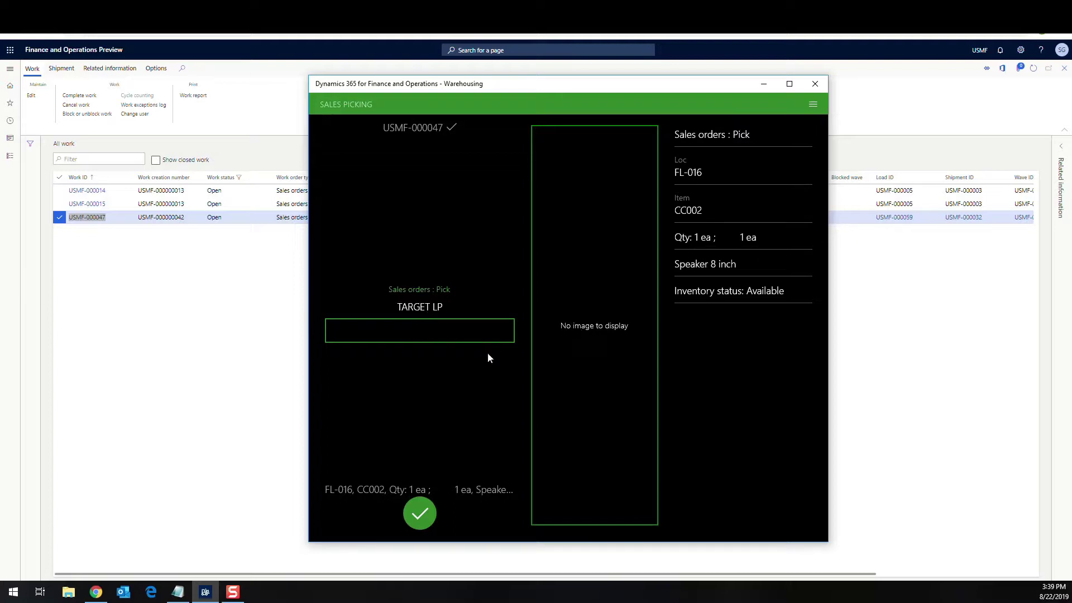
# - Enter the target license plate ID for the pick at FL-016
pyautogui.click(403, 342)
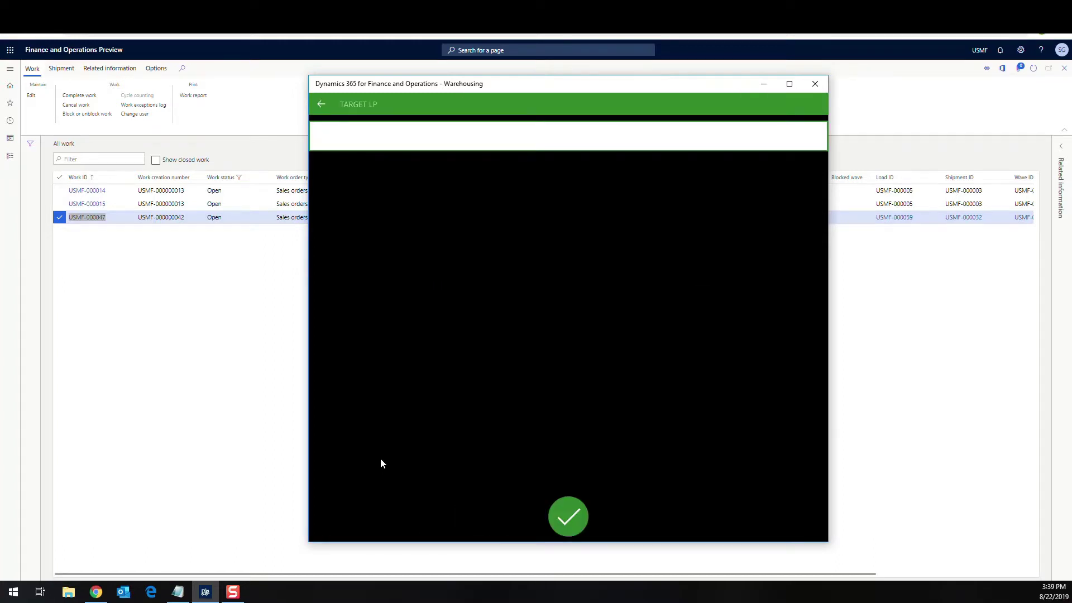
pyautogui.write('scott-43525')
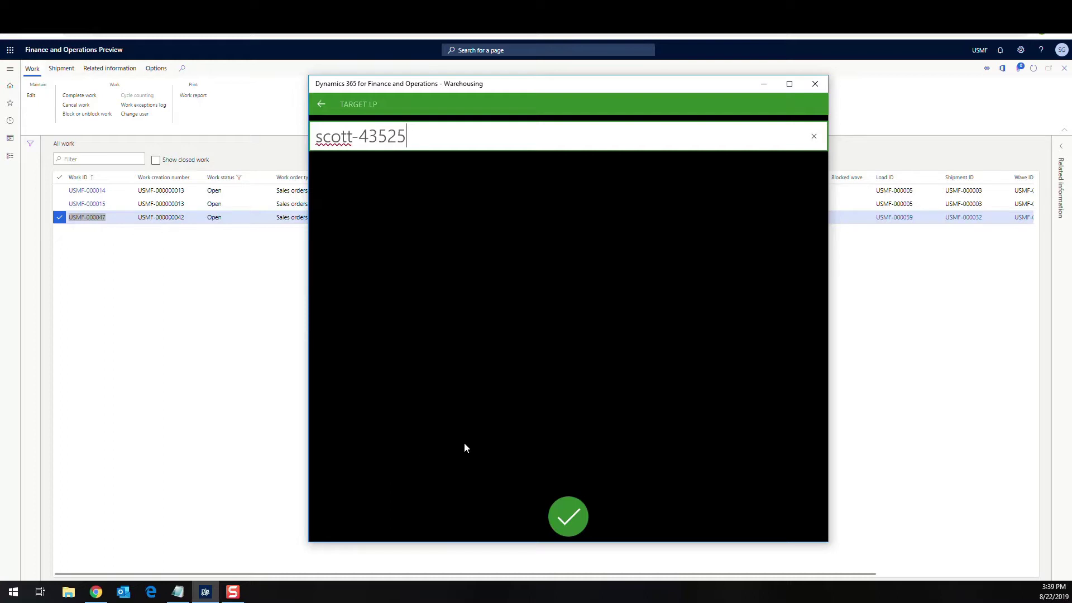
pyautogui.click(568, 504)
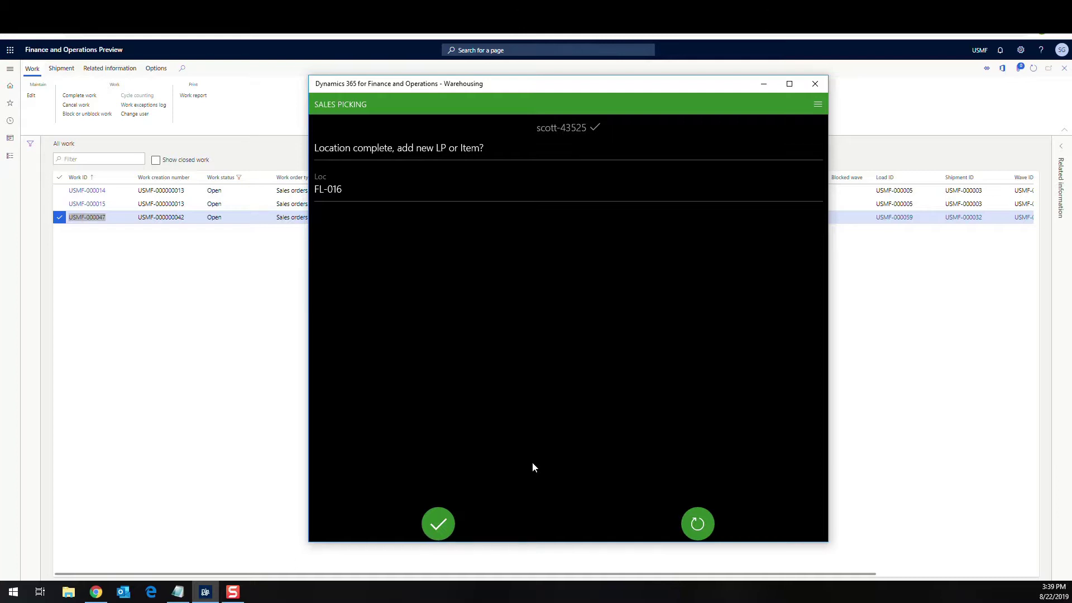
# - Count item CC002 at FL-016 as quantity 2 and confirm reason code CCThreshold
pyautogui.click(699, 528)
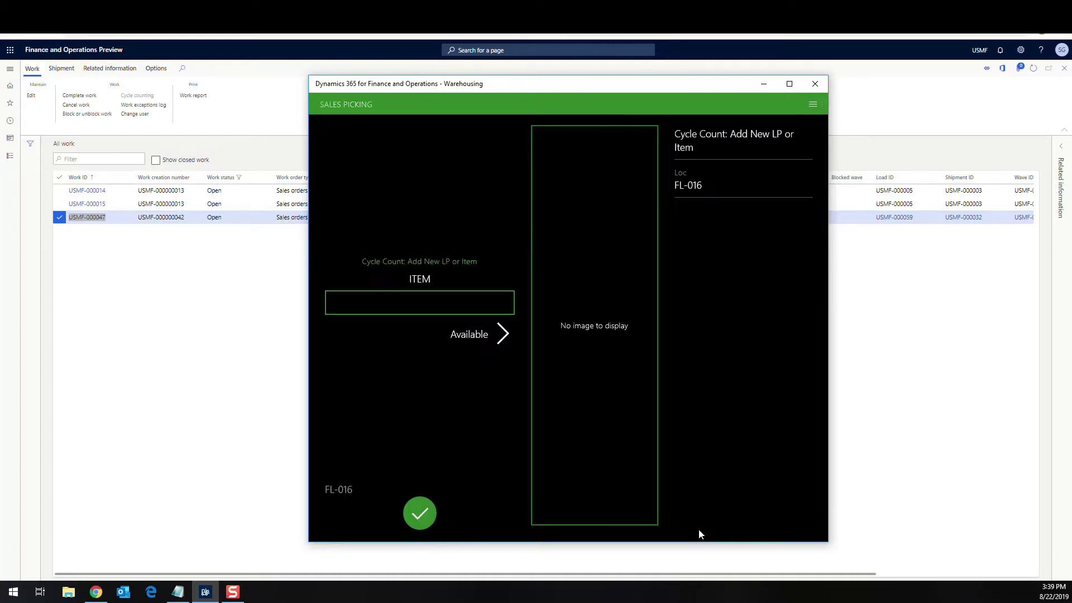
pyautogui.click(378, 297)
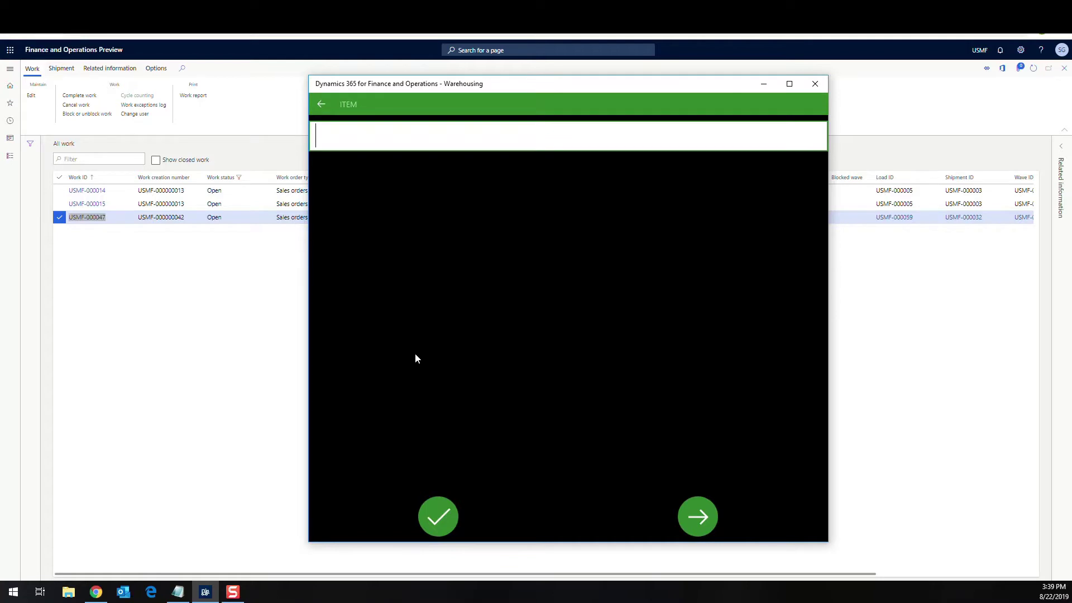
pyautogui.write('CC002')
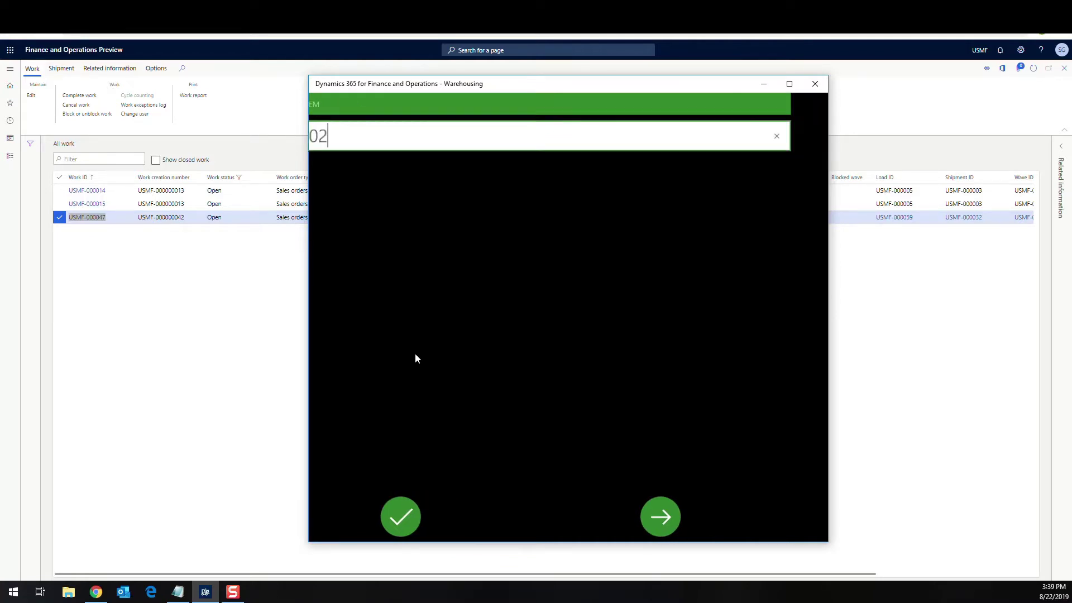
pyautogui.press('Return')
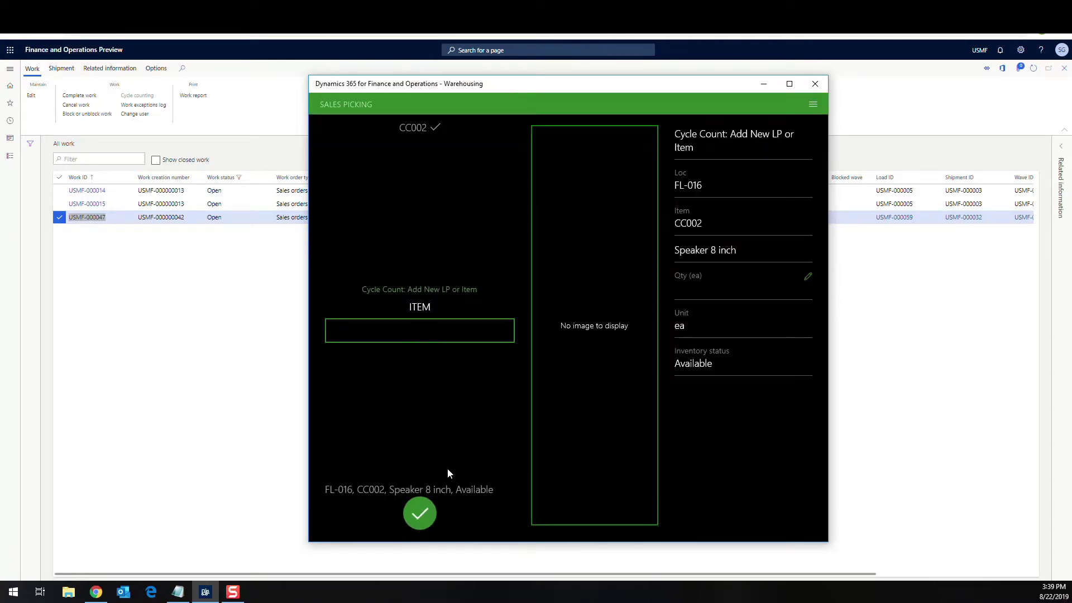
pyautogui.click(407, 326)
pyautogui.write('C')
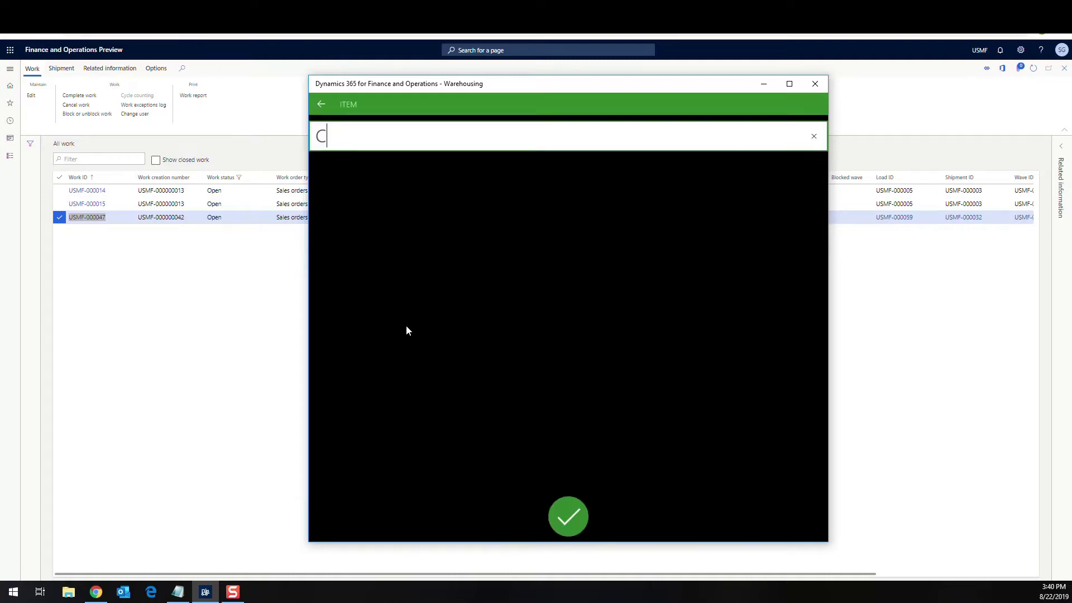
pyautogui.write('C002')
pyautogui.click(572, 527)
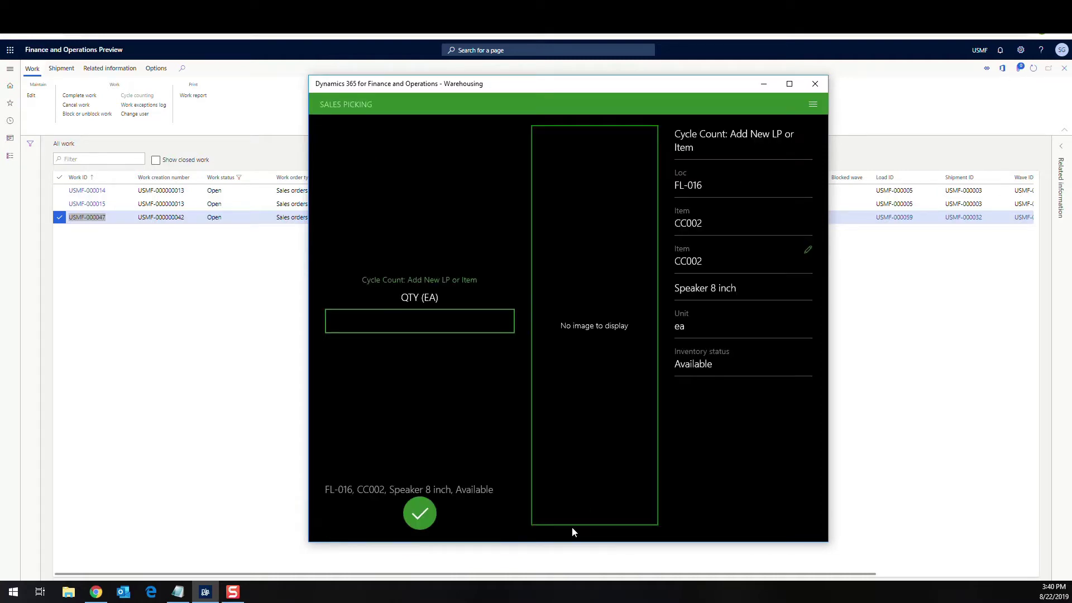
pyautogui.click(410, 323)
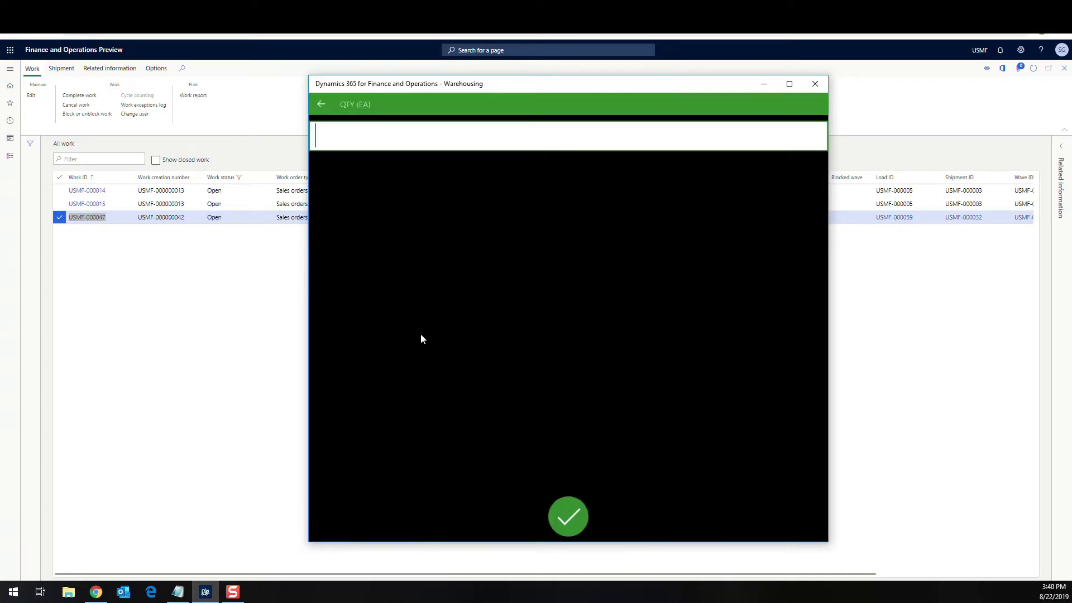
pyautogui.write('2')
pyautogui.click(577, 516)
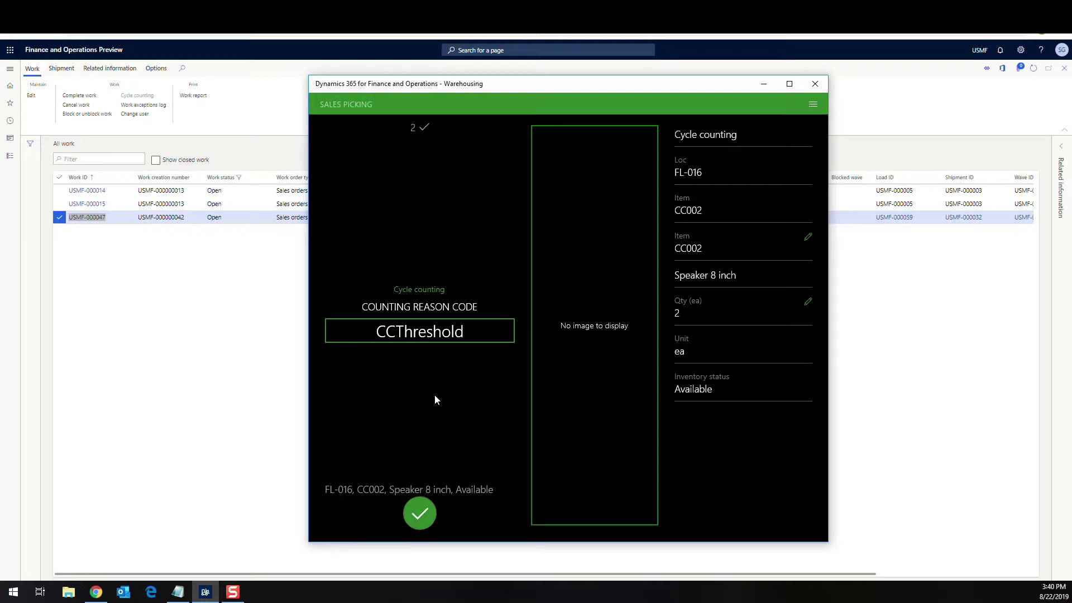
pyautogui.click(419, 519)
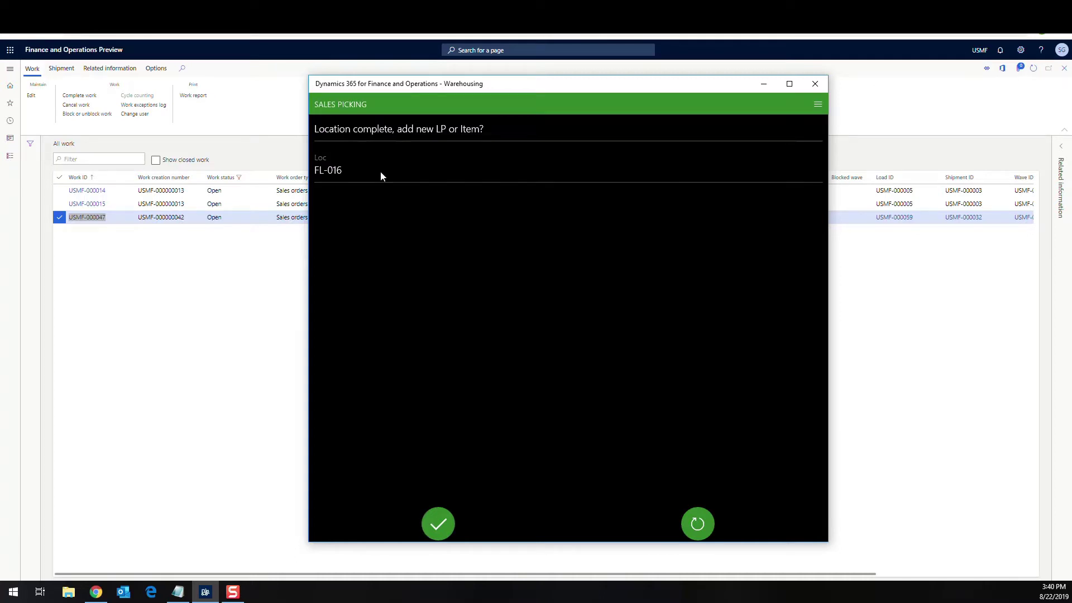
# - Confirm FL-016 location complete and finish the CC002 put to BAYDOOR
pyautogui.click(435, 521)
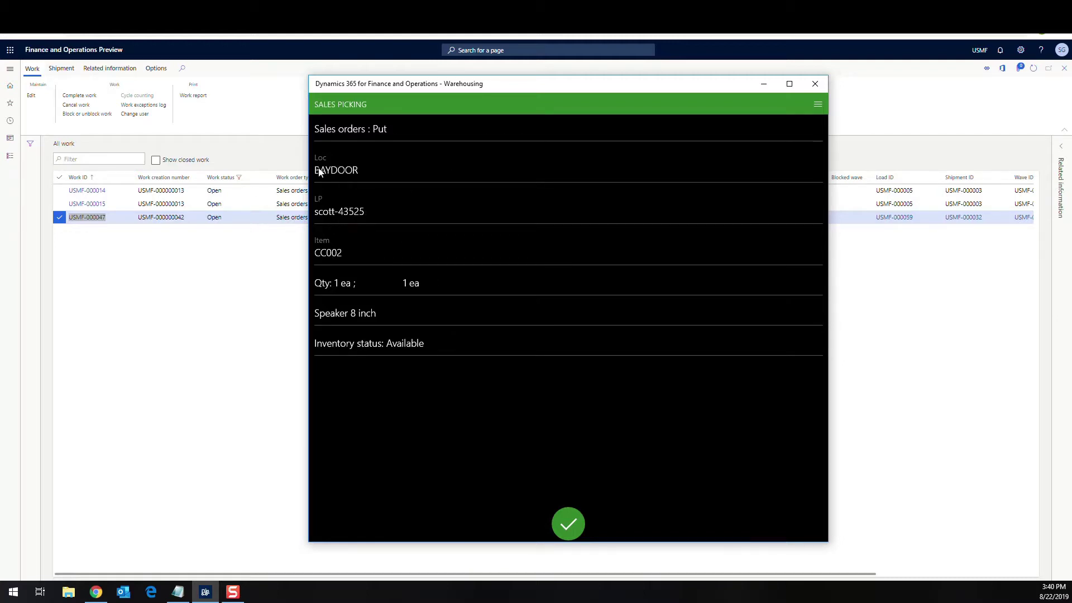
pyautogui.click(563, 529)
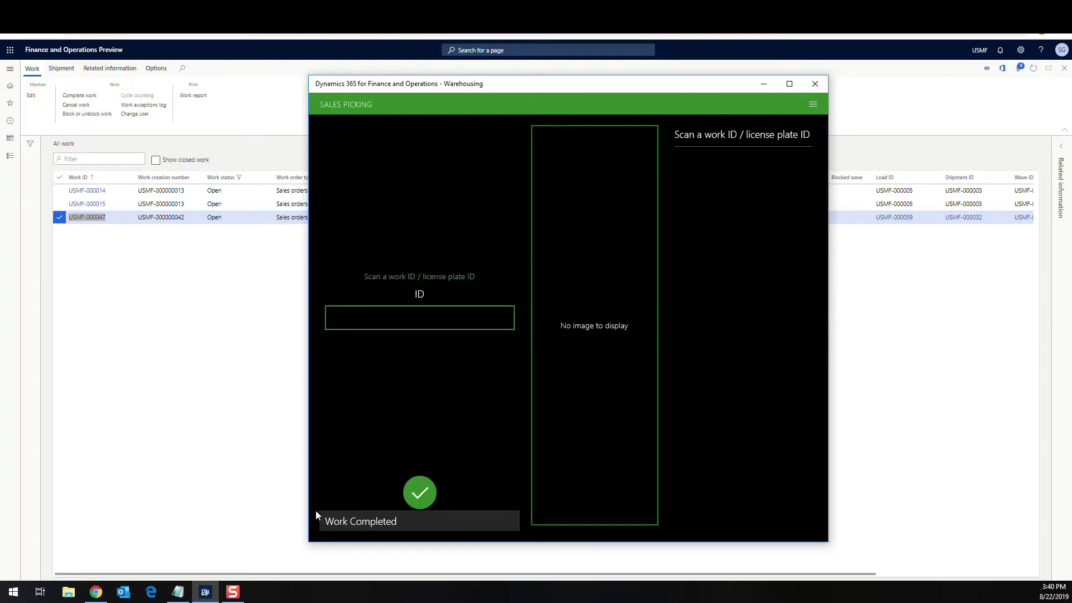
pyautogui.click(761, 88)
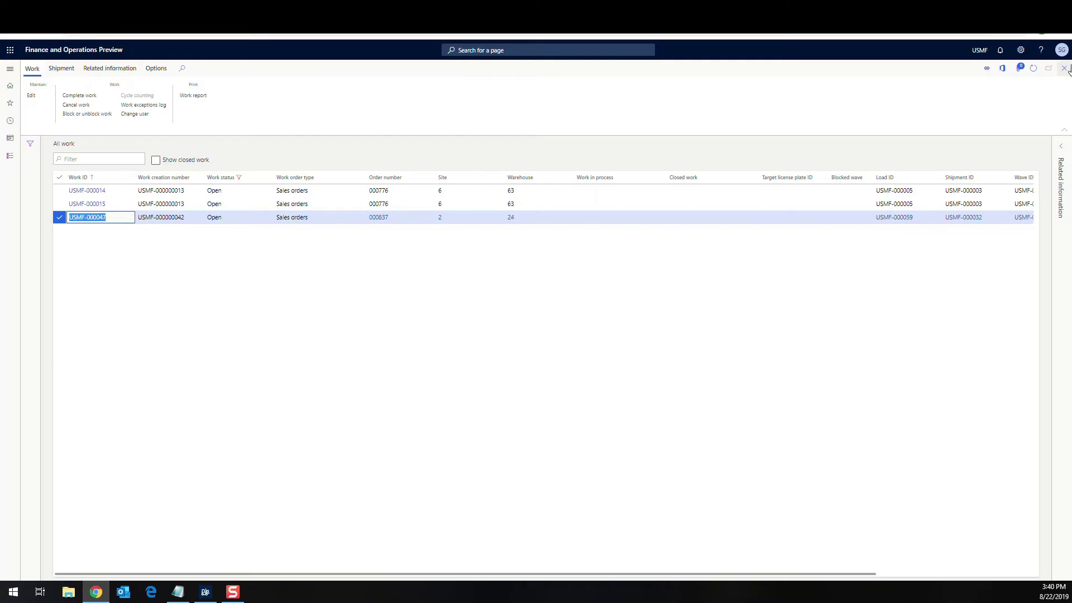
# - Accept the CC002 count of 2 for USMF-000048, posting counting journal 00155
pyautogui.click(1034, 68)
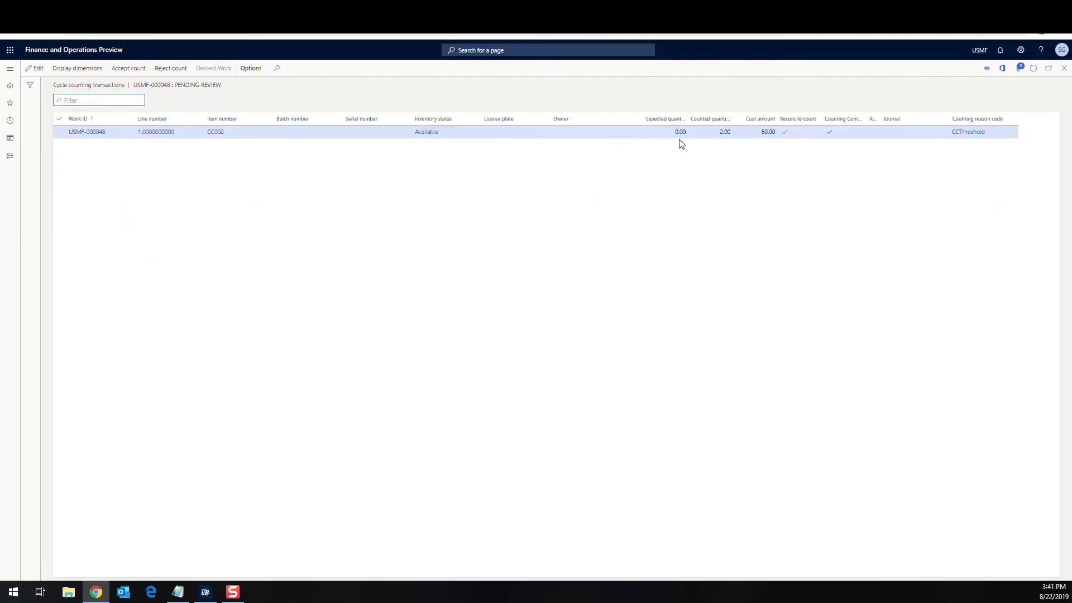
pyautogui.click(715, 133)
pyautogui.click(130, 72)
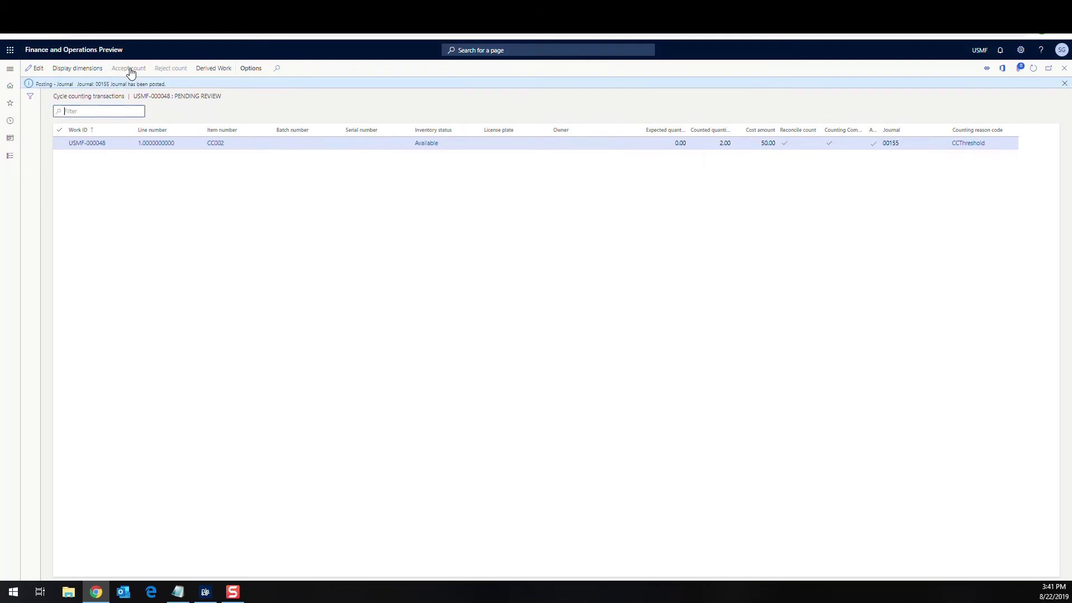
pyautogui.click(1065, 68)
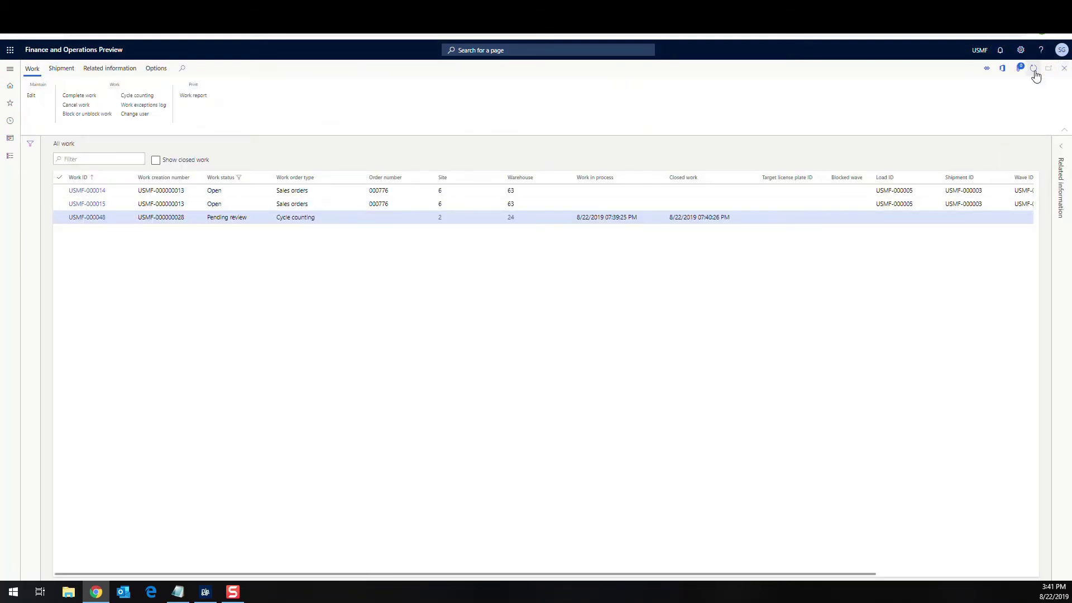
pyautogui.click(1034, 68)
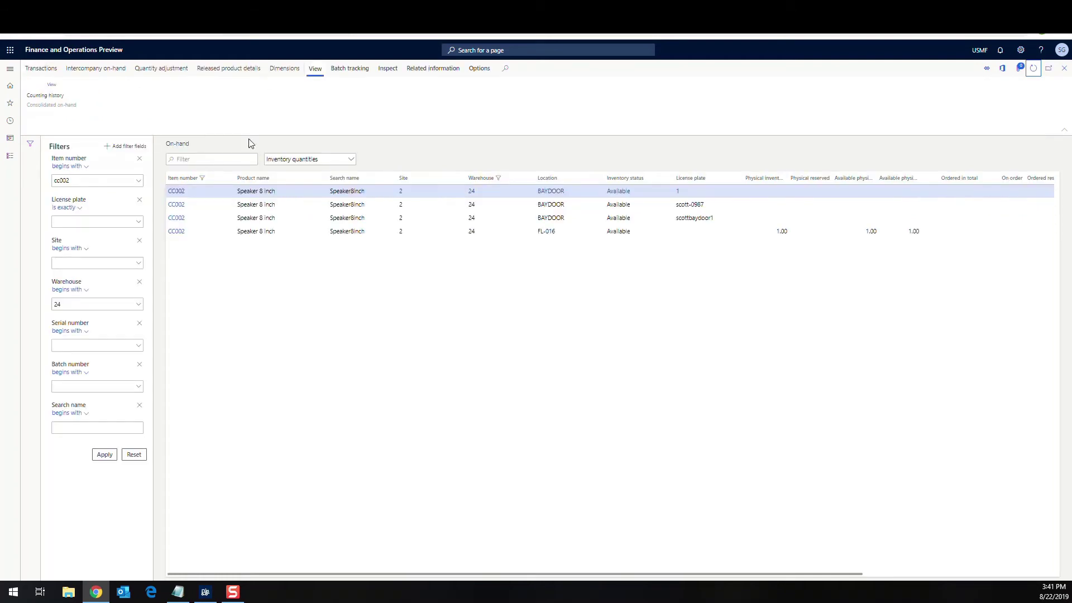
# - Refresh CC002 on-hand in warehouse 24 to show 2.00 at FL-016
pyautogui.click(1034, 70)
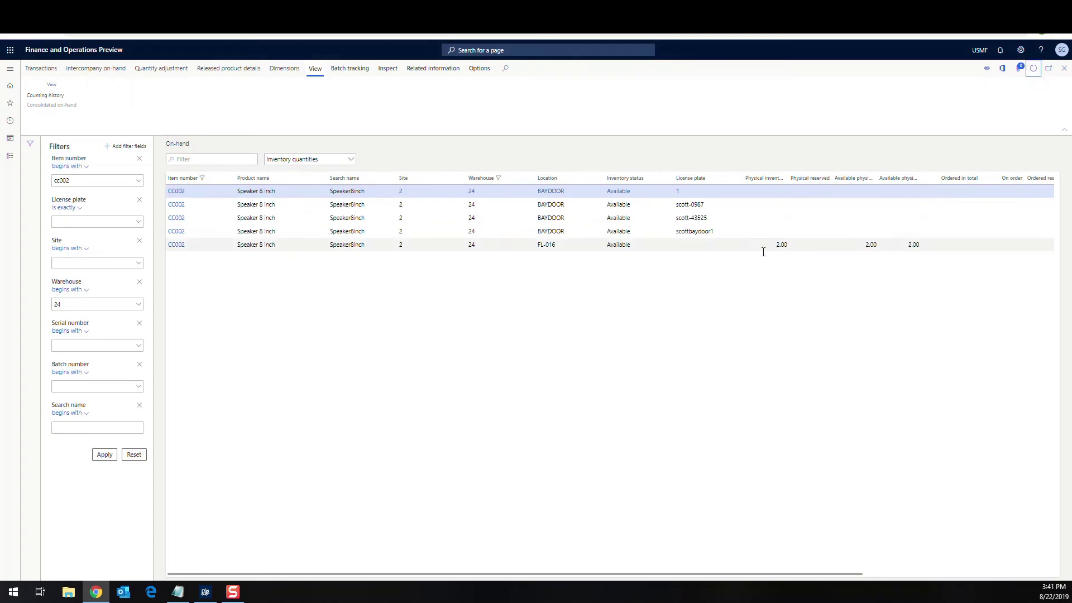